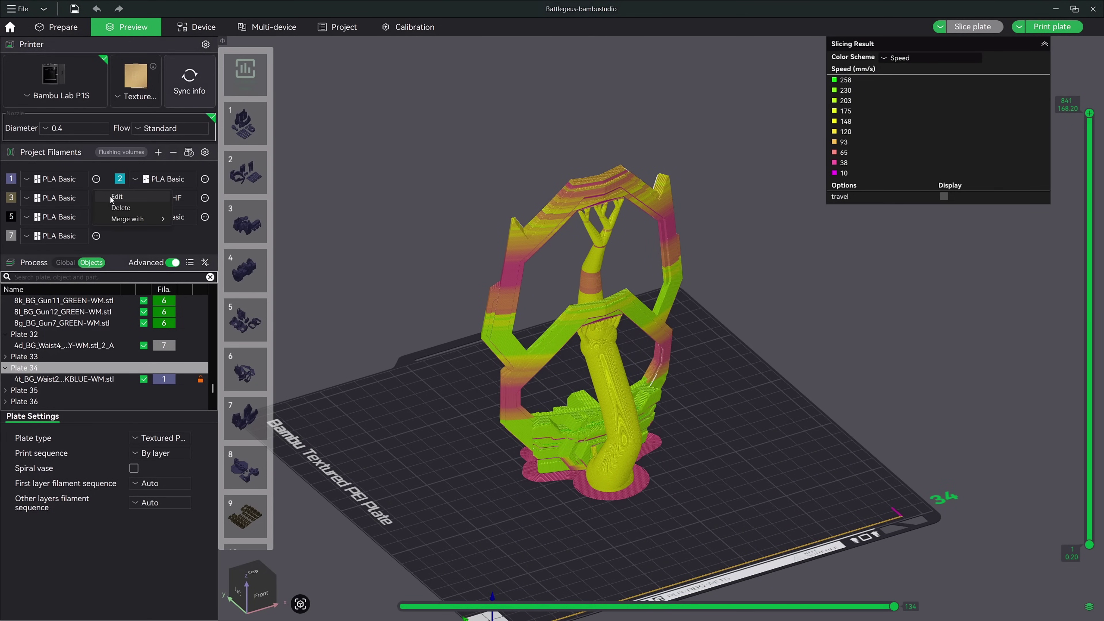
Step: Turn off slowing down printing for better layer cooling in the Bambu PLA Basic filament and re-slice plate 34
click(96, 197)
click(431, 208)
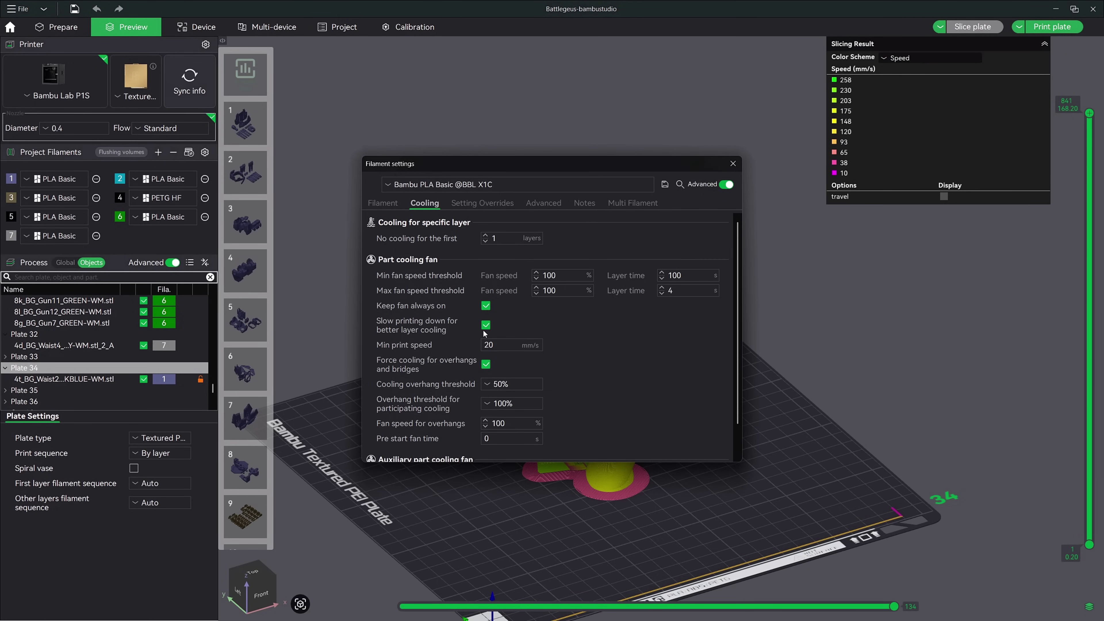
click(486, 325)
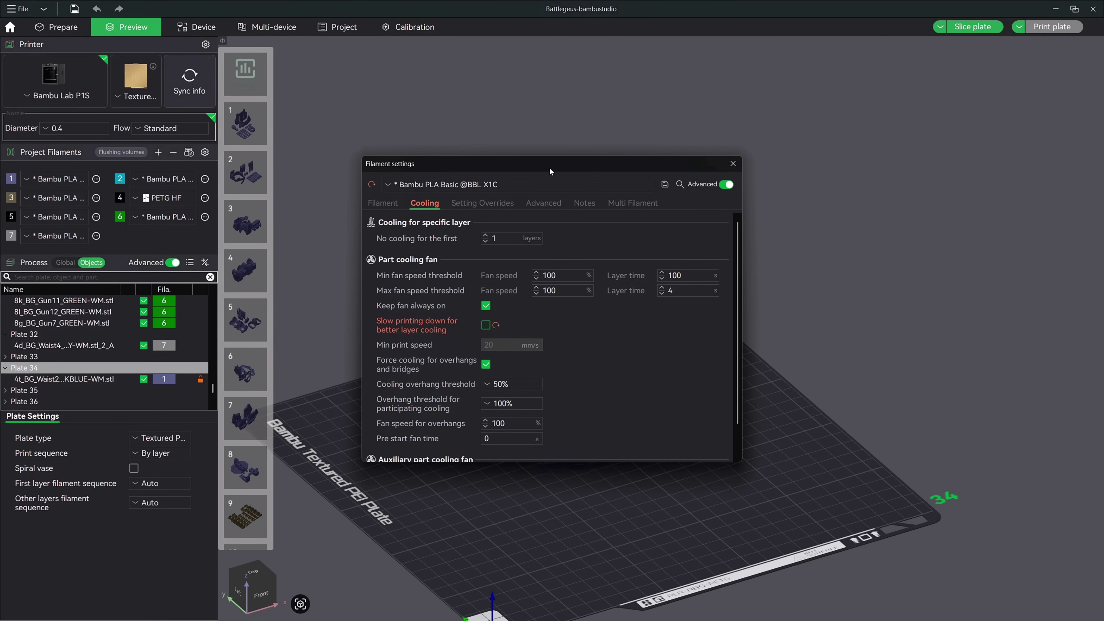
click(732, 165)
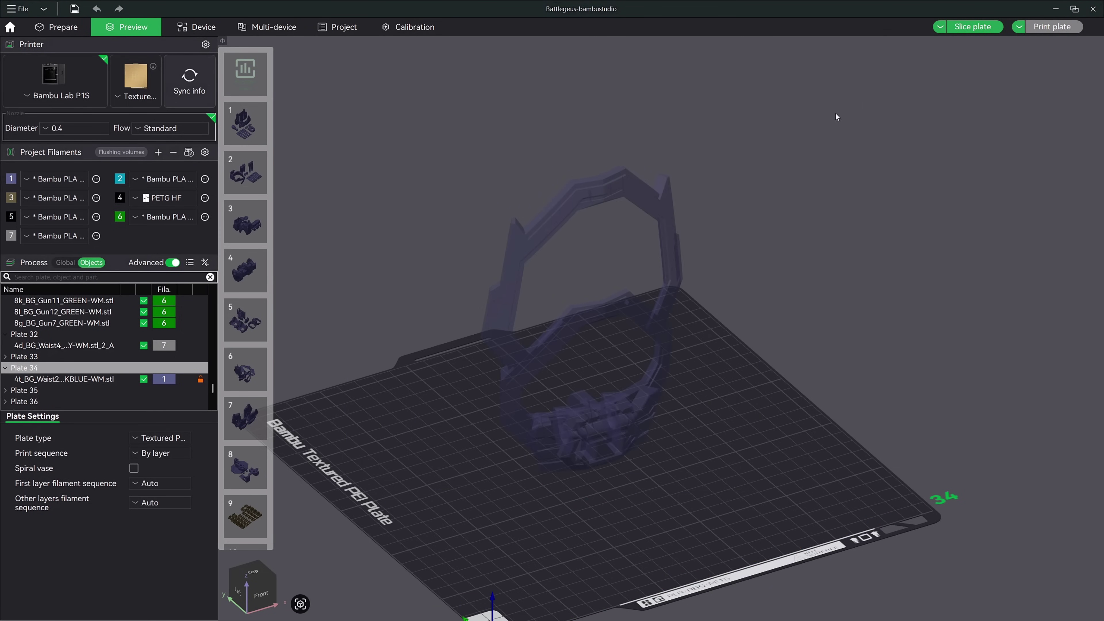
click(973, 26)
drag(900, 470, 765, 416)
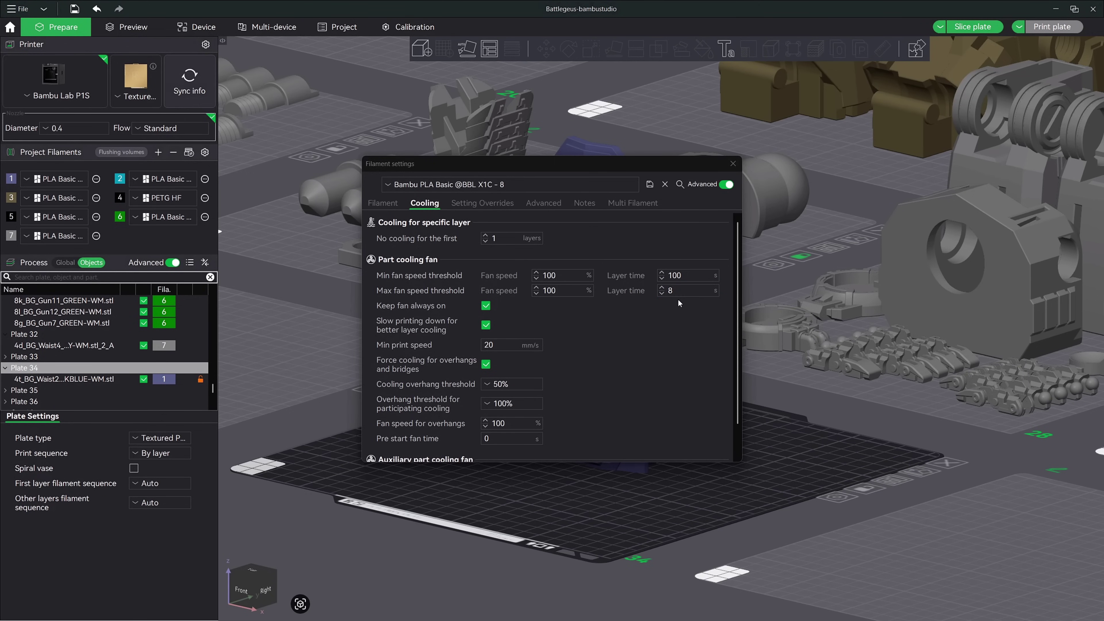
Step: Set the max fan speed threshold layer time to 3 s in the PLA Basic cooling settings, and slice plate 34
click(662, 293)
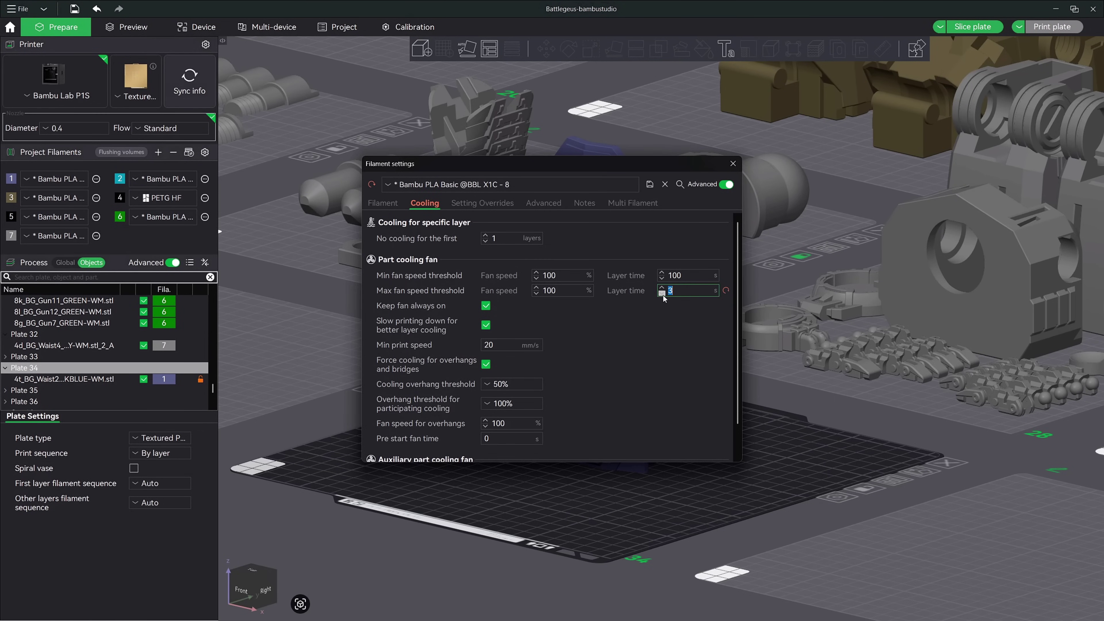
click(688, 290)
click(732, 164)
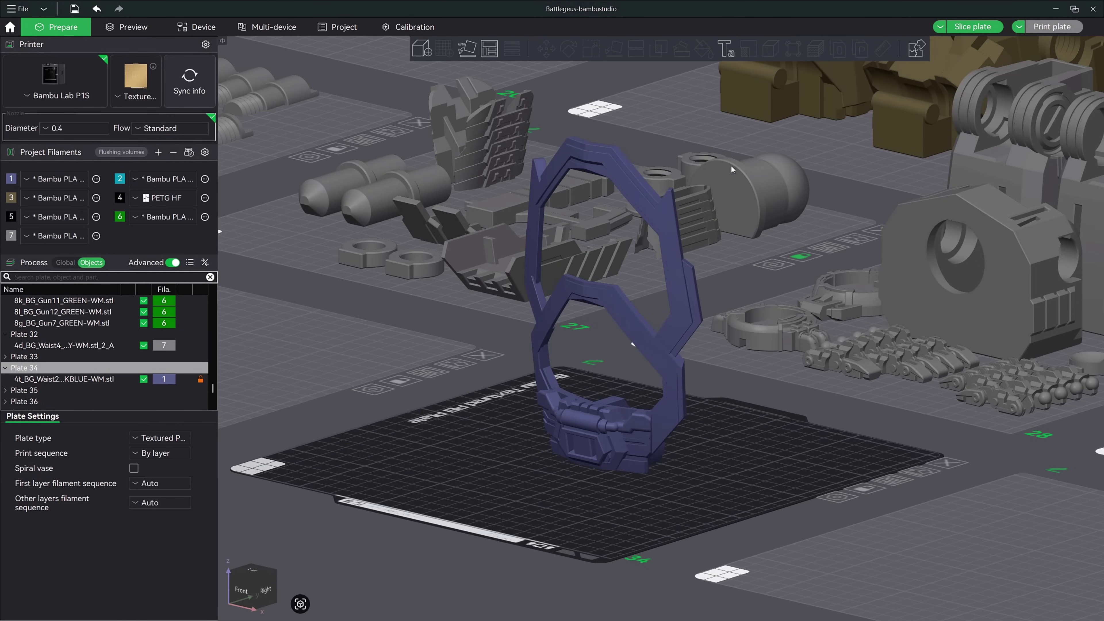
click(972, 26)
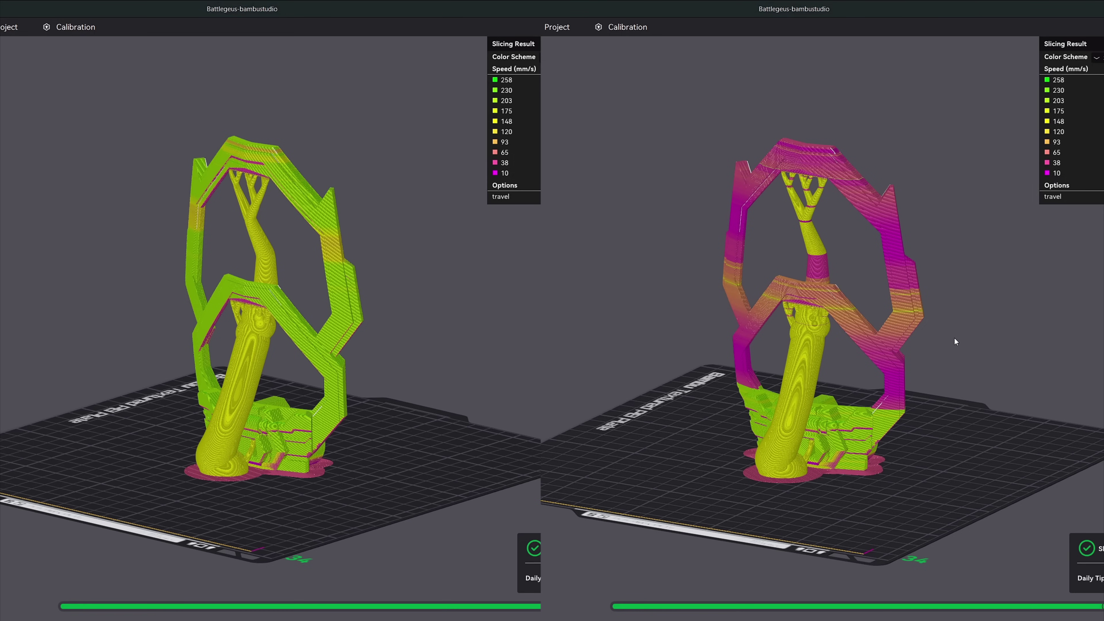
drag(947, 345, 997, 347)
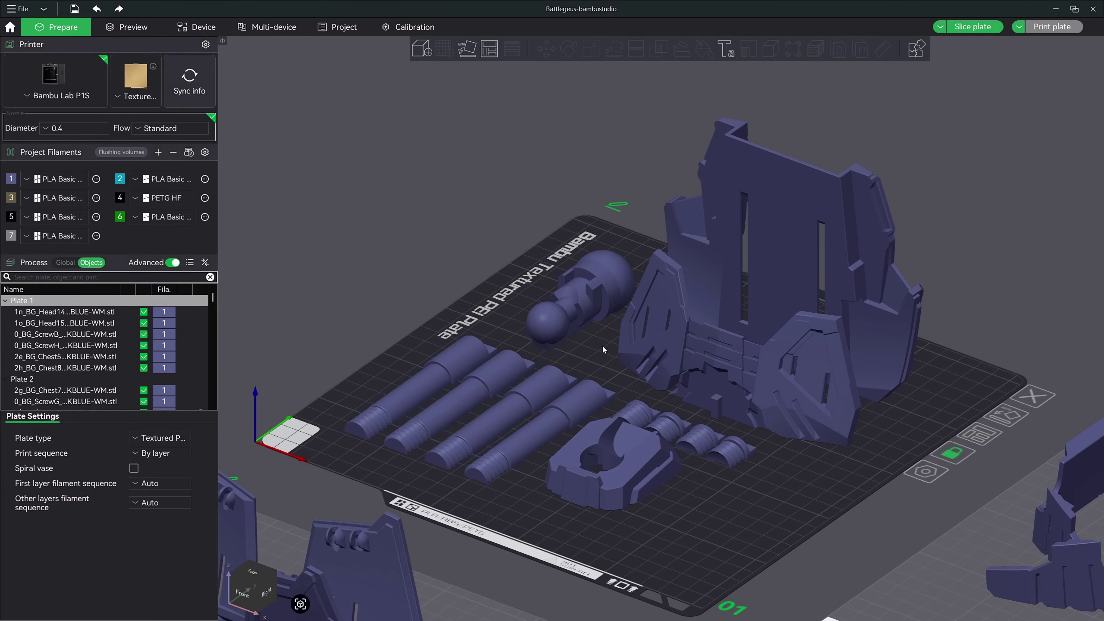
Step: View the print speed mode options for the connected printer
drag(602, 345, 485, 190)
click(202, 28)
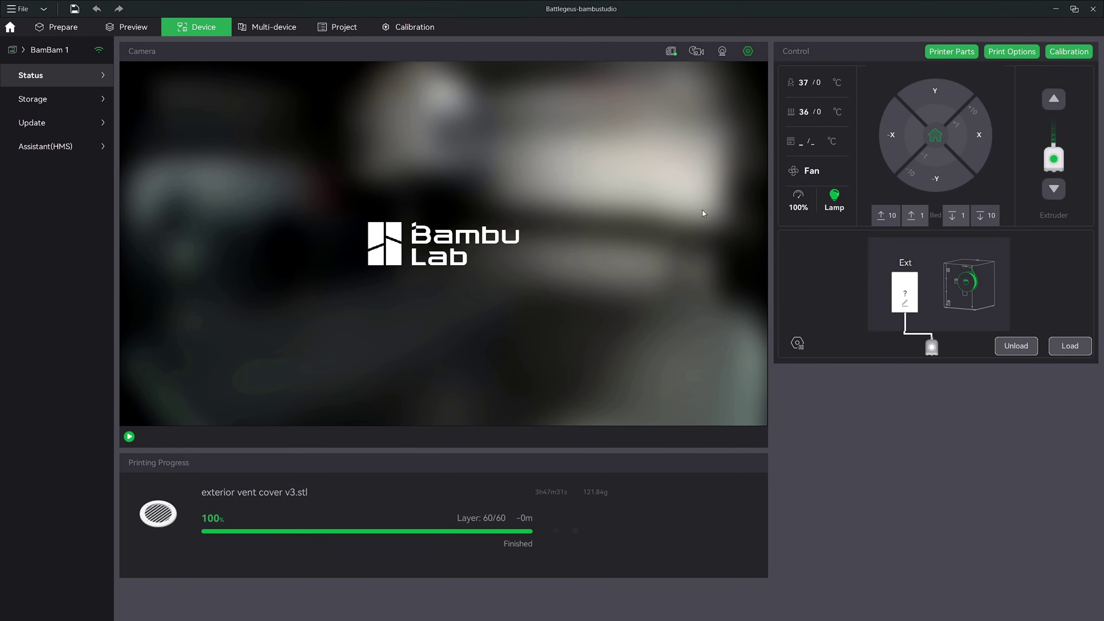
click(798, 200)
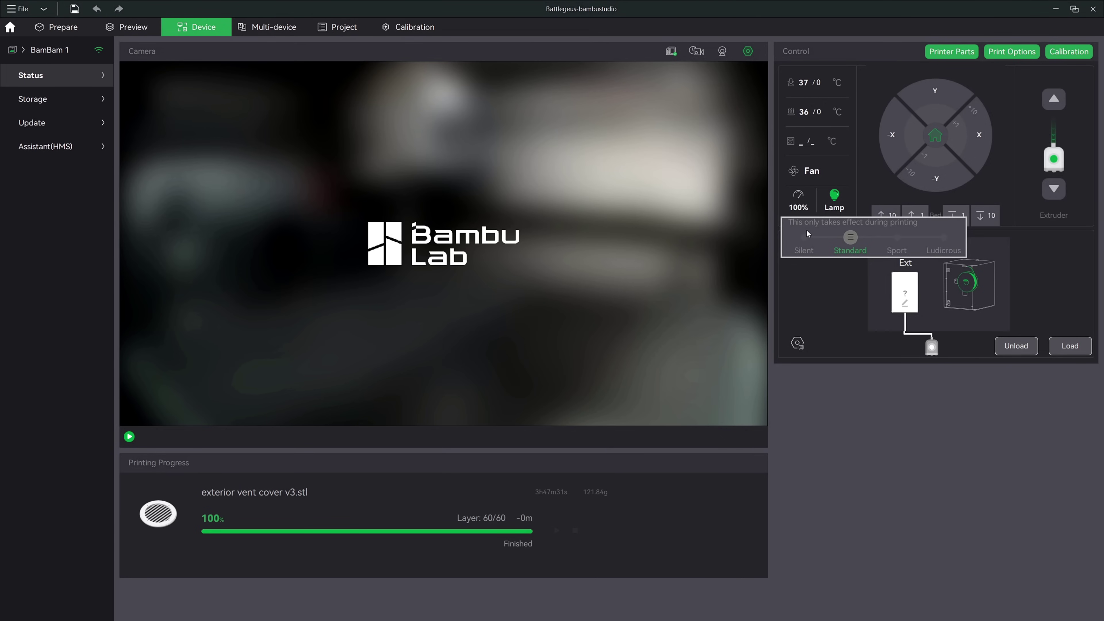
Step: Return to the build plates, make plate 13 with the teal parts active, and examine its layout and the neighbouring plates
click(61, 27)
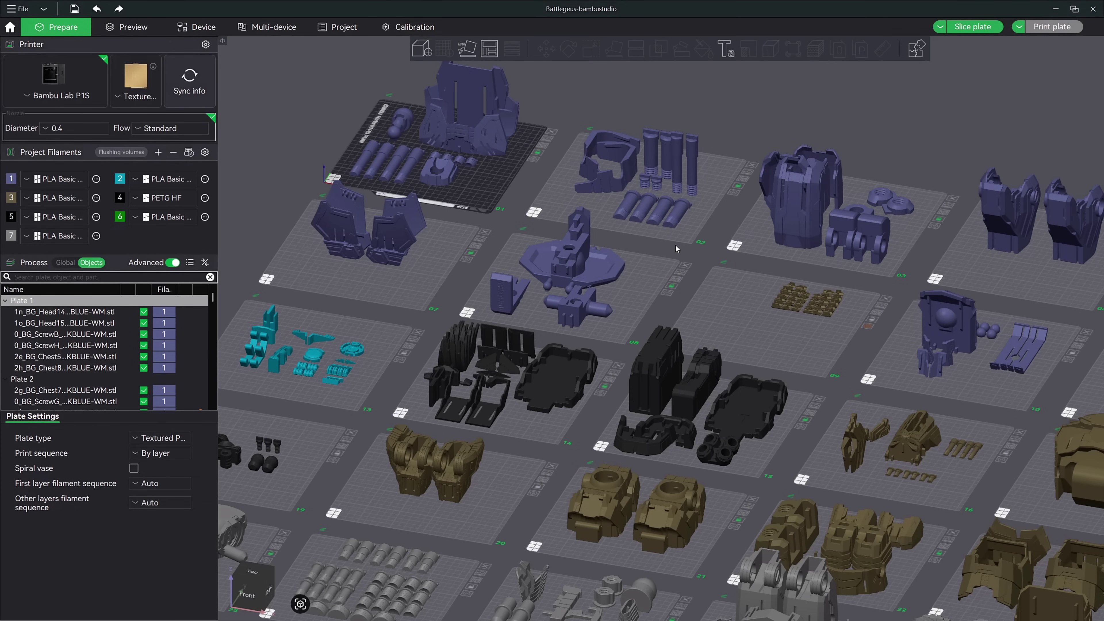
middle_drag(414, 298, 566, 400)
scroll(570, 303, up, 5)
scroll(566, 399, up, 3)
click(581, 401)
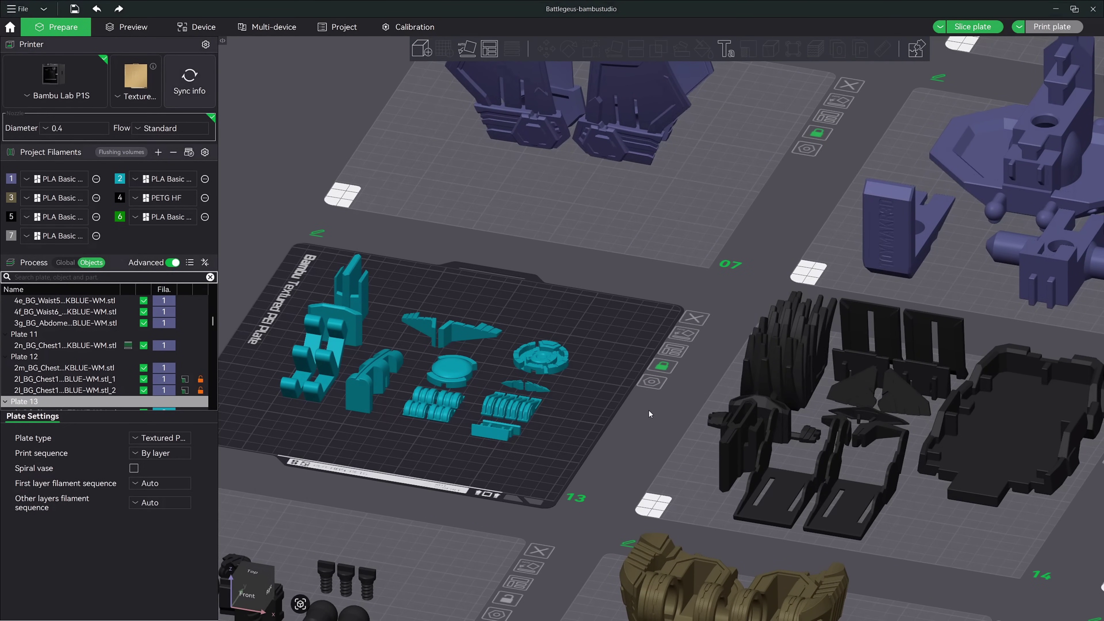
middle_drag(630, 423, 390, 330)
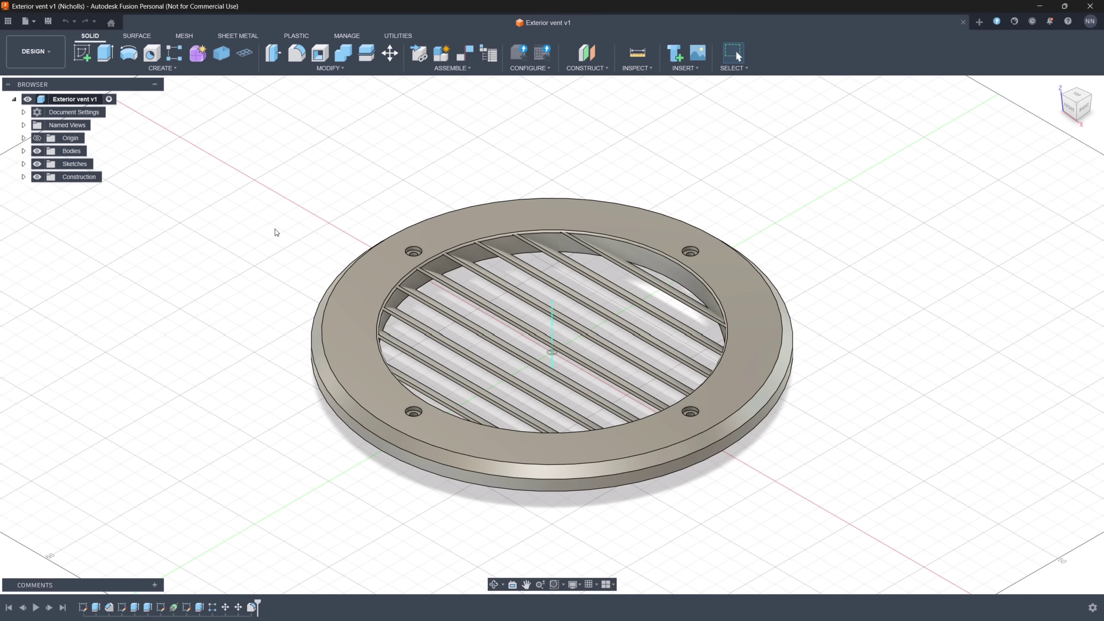
shift+middle_drag(301, 313, 323, 371)
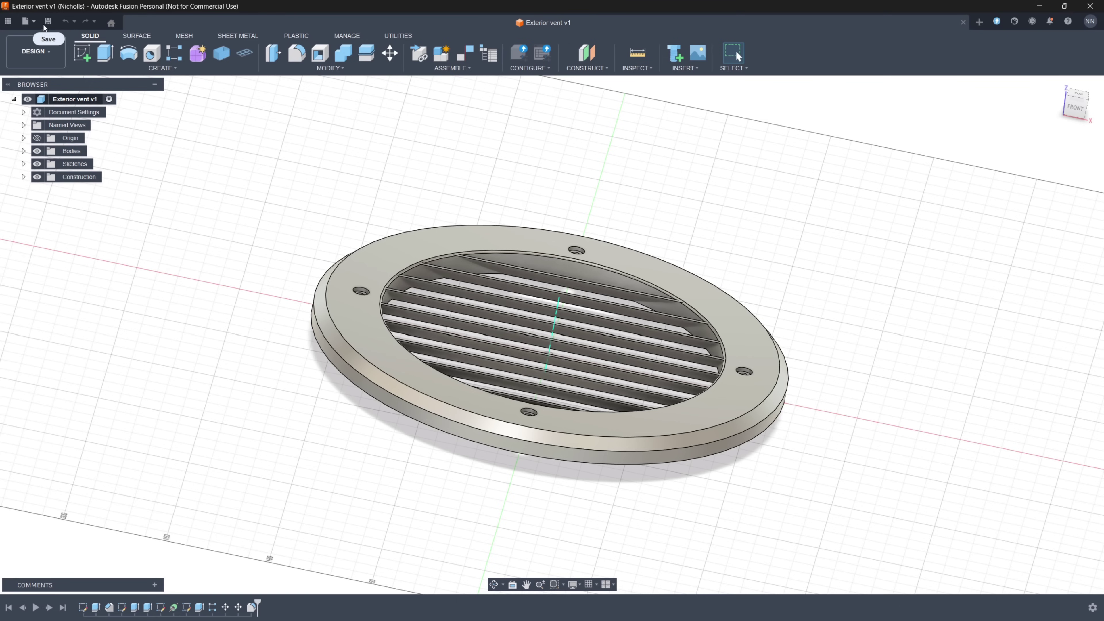
click(28, 21)
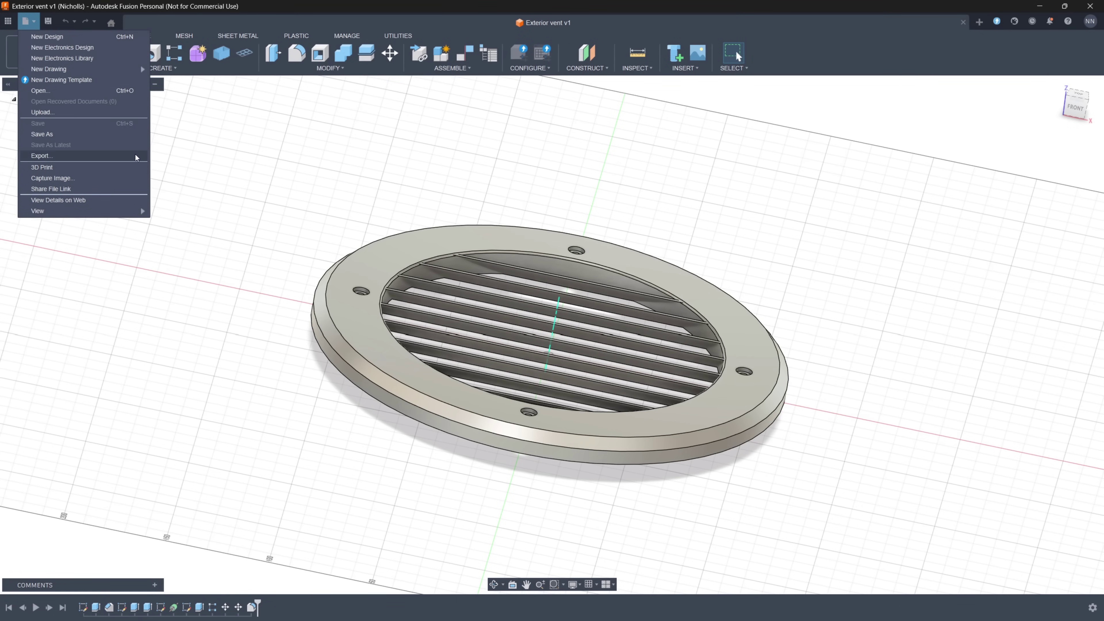
click(254, 158)
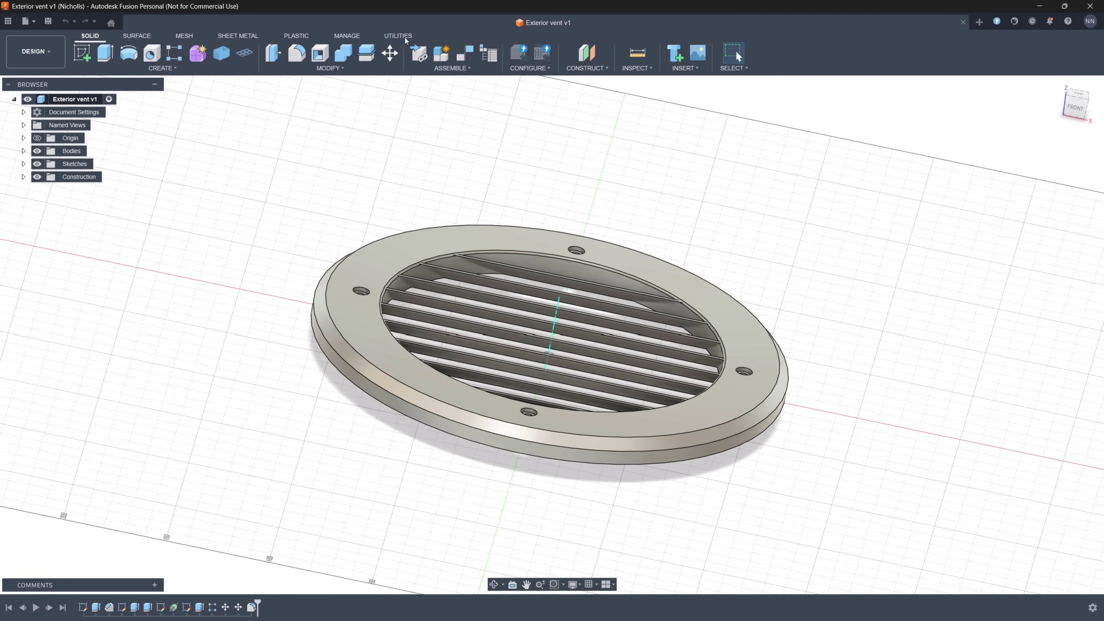
Step: Send the exterior vent model to Bambu Studio in 3MF format using 3D Print with the Print Utility preparation type
click(396, 38)
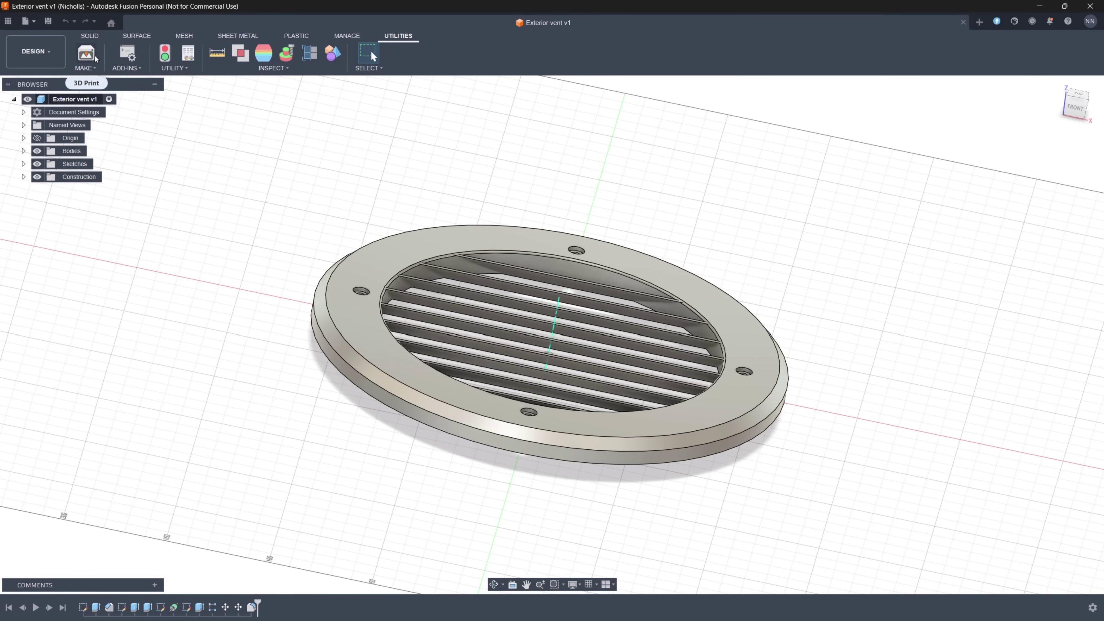
click(86, 54)
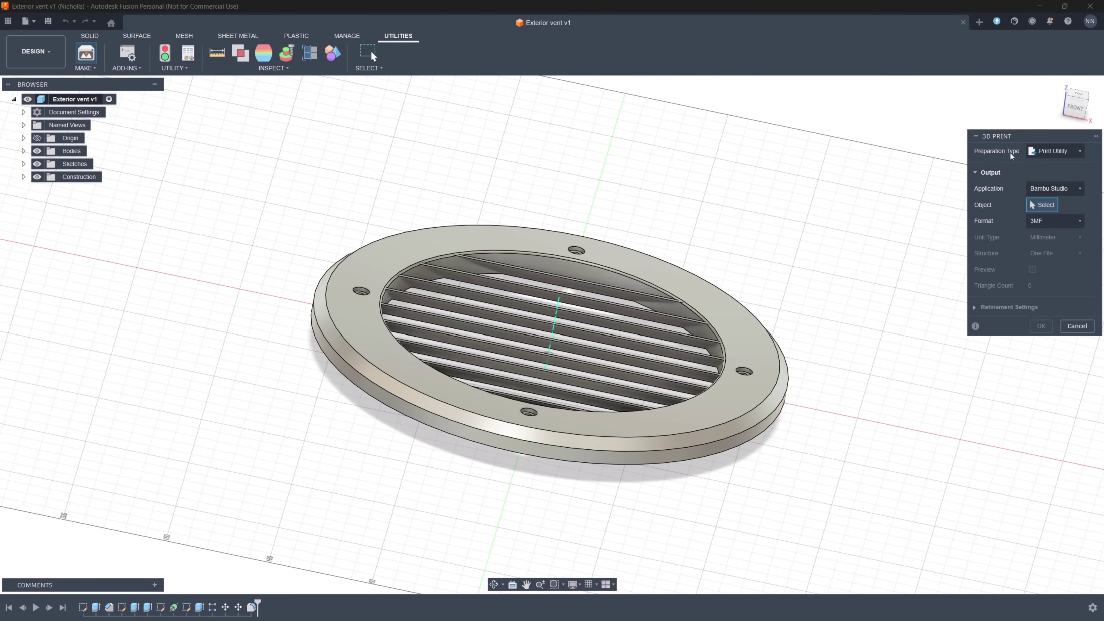
click(1053, 153)
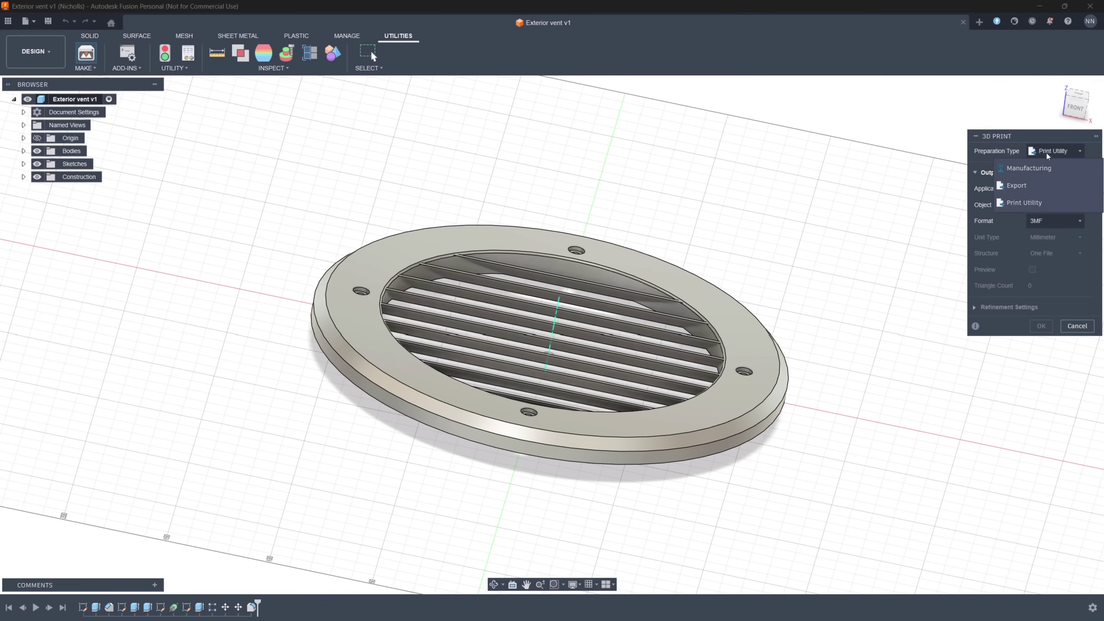
click(1037, 151)
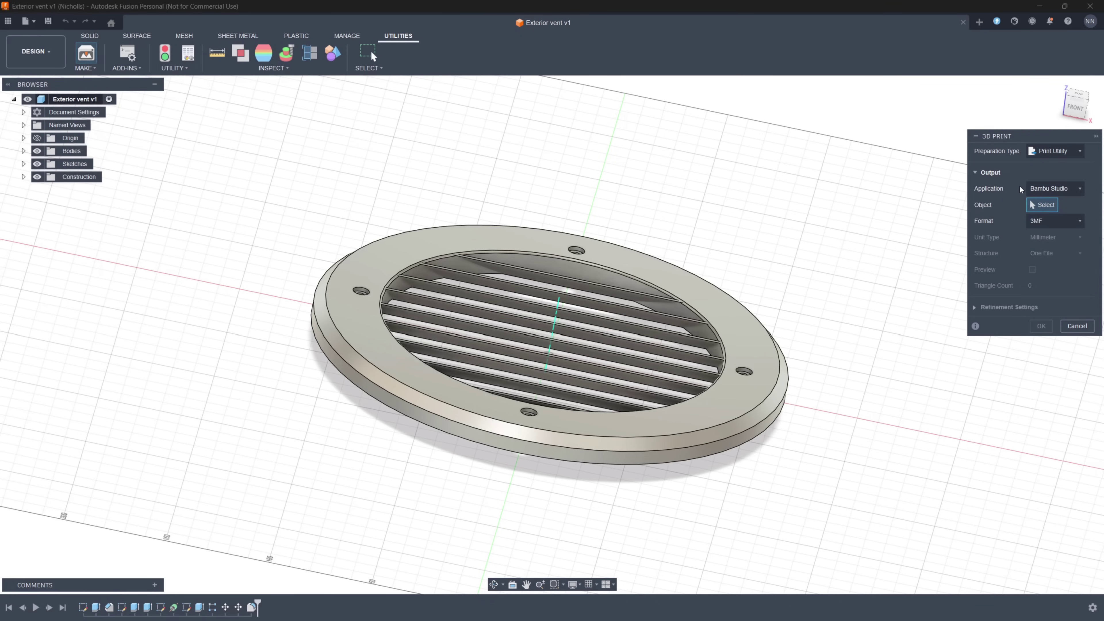
click(771, 334)
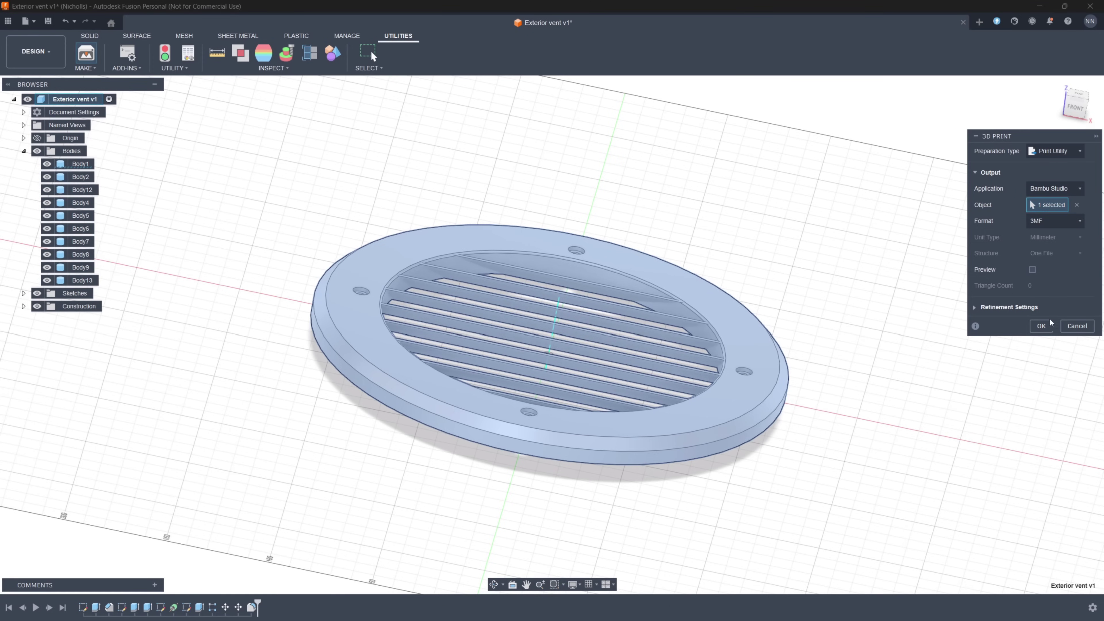
click(1041, 326)
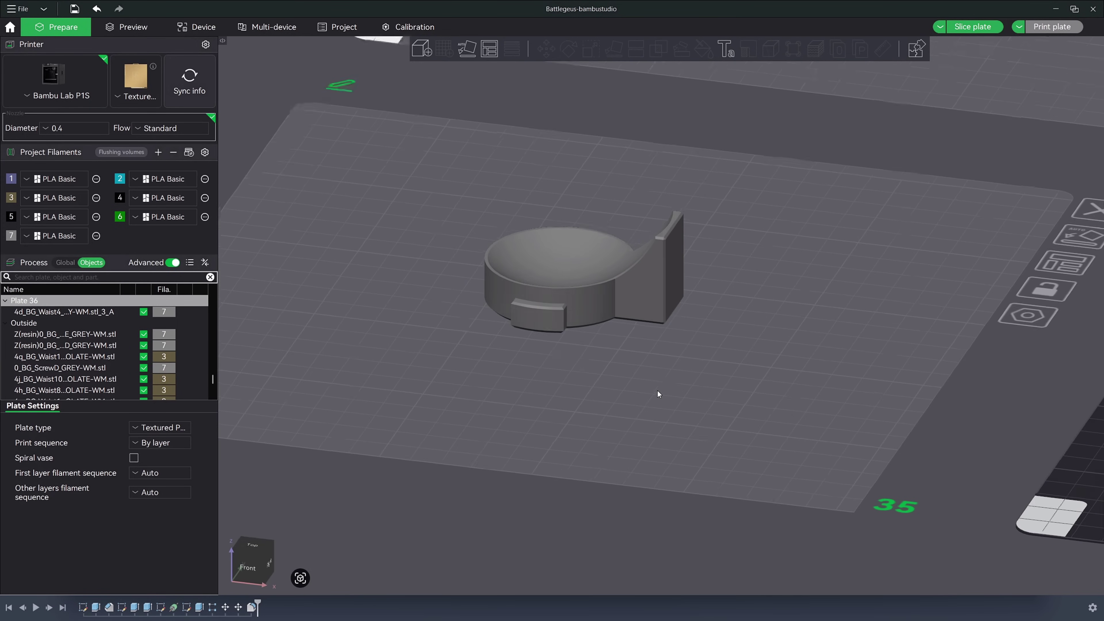
Step: Make plate 36 active and slice it to examine the layer lines at the top of the dome
middle_drag(736, 351, 727, 391)
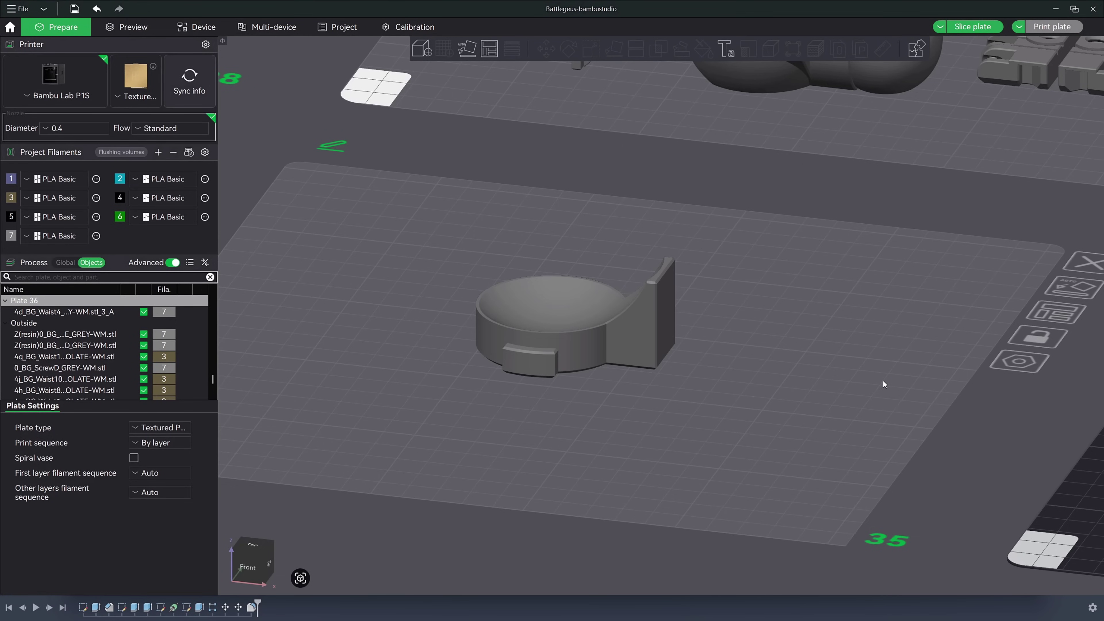
click(1077, 468)
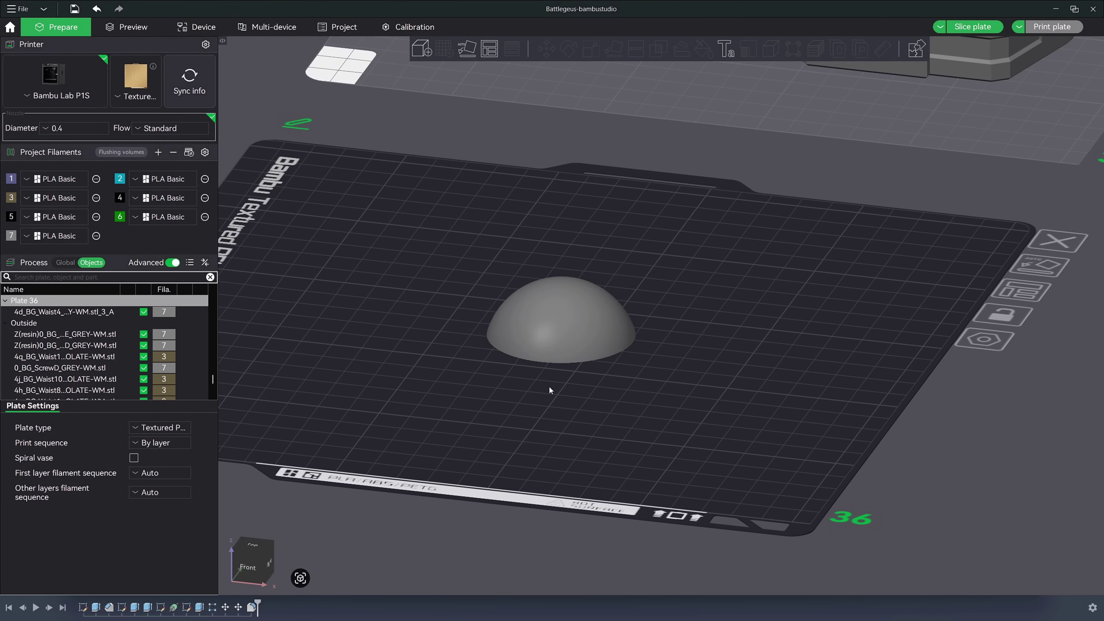
click(964, 31)
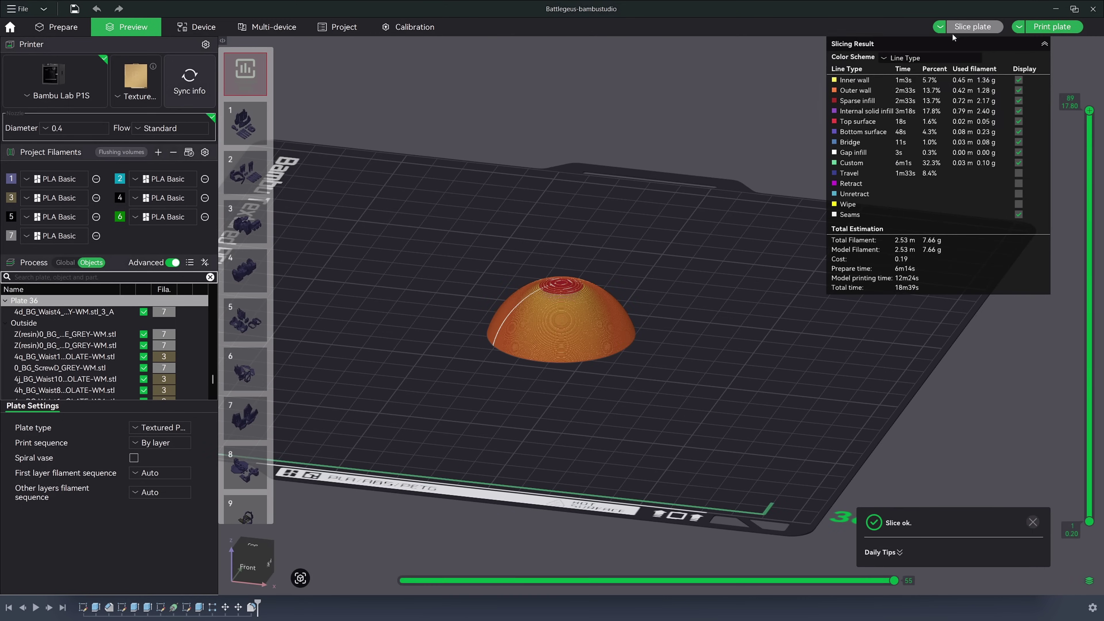
scroll(644, 367, up, 5)
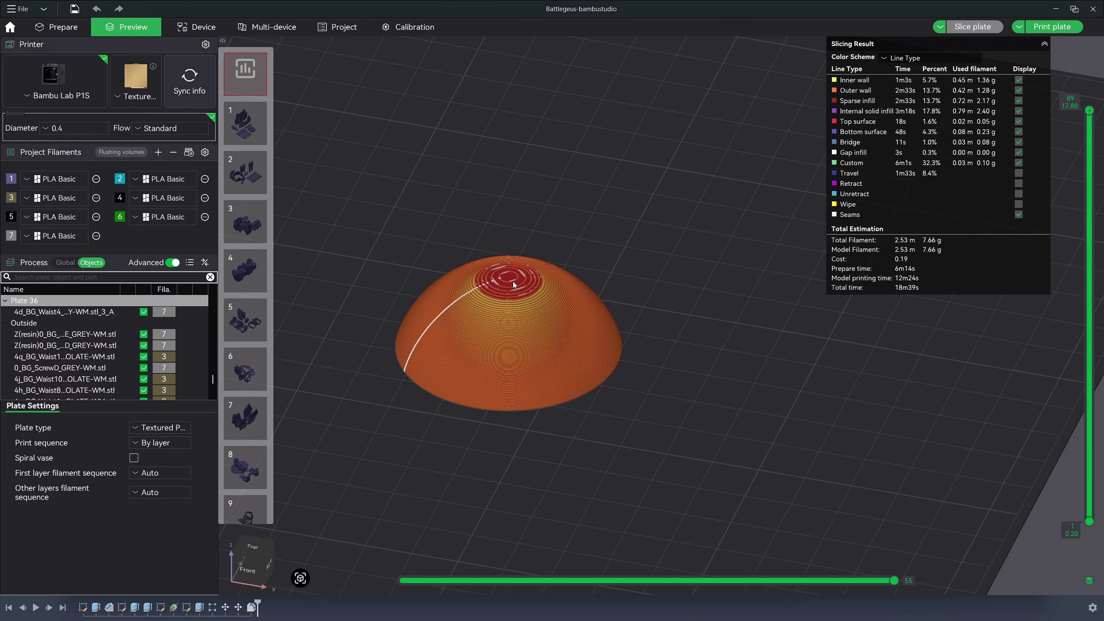
Step: Apply an adaptive variable layer height to the dome on plate 36 with Quality / Speed set to 0.00
click(51, 29)
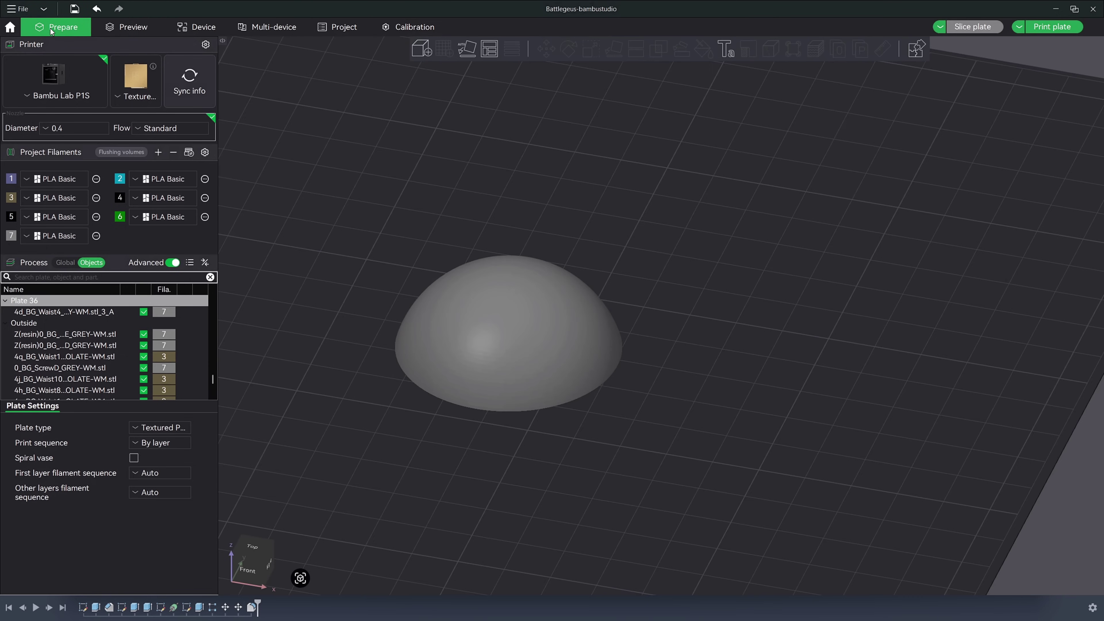
click(549, 307)
click(512, 48)
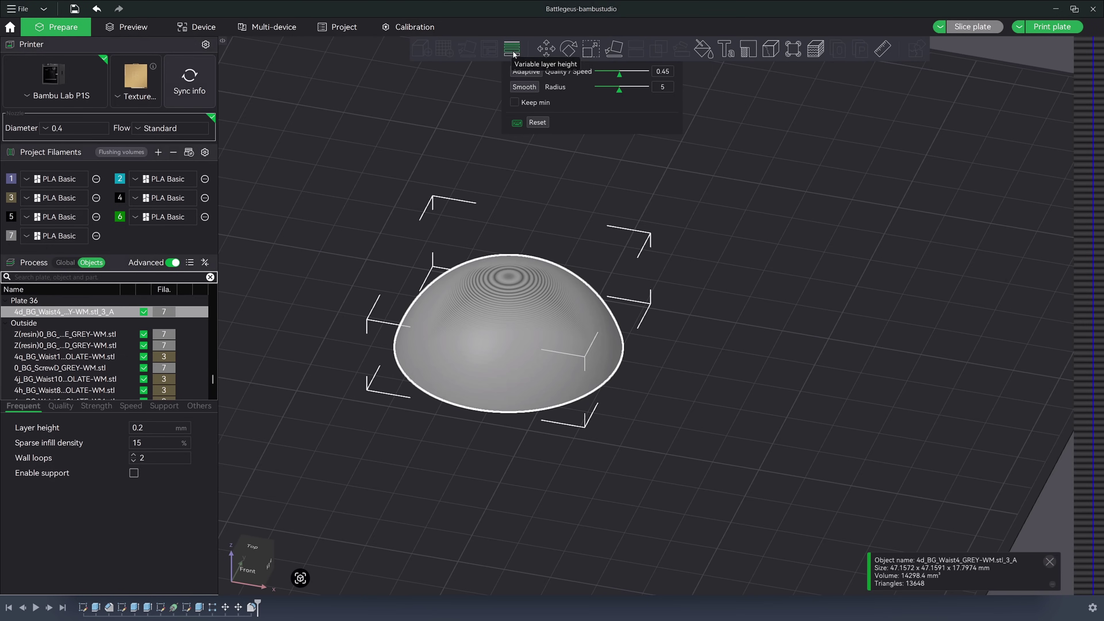
click(607, 74)
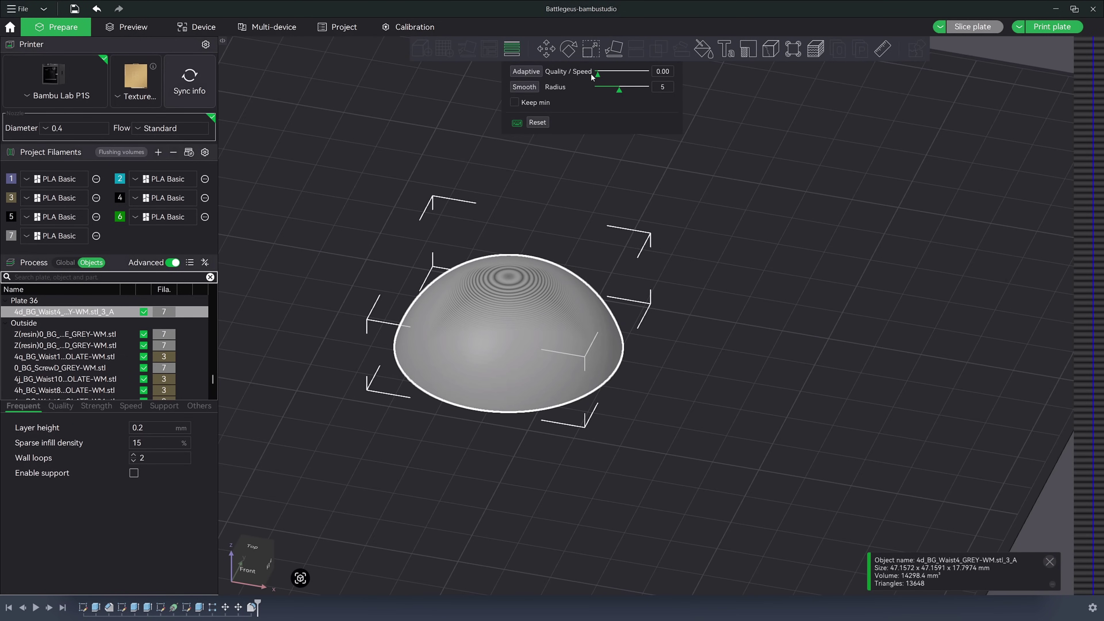
click(519, 72)
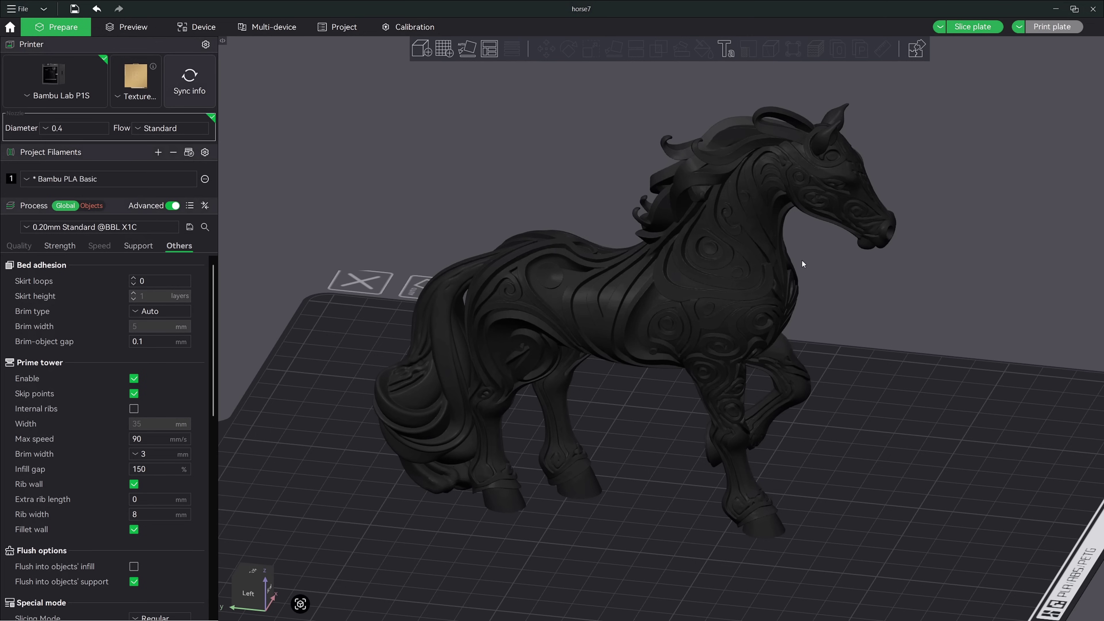
click(857, 191)
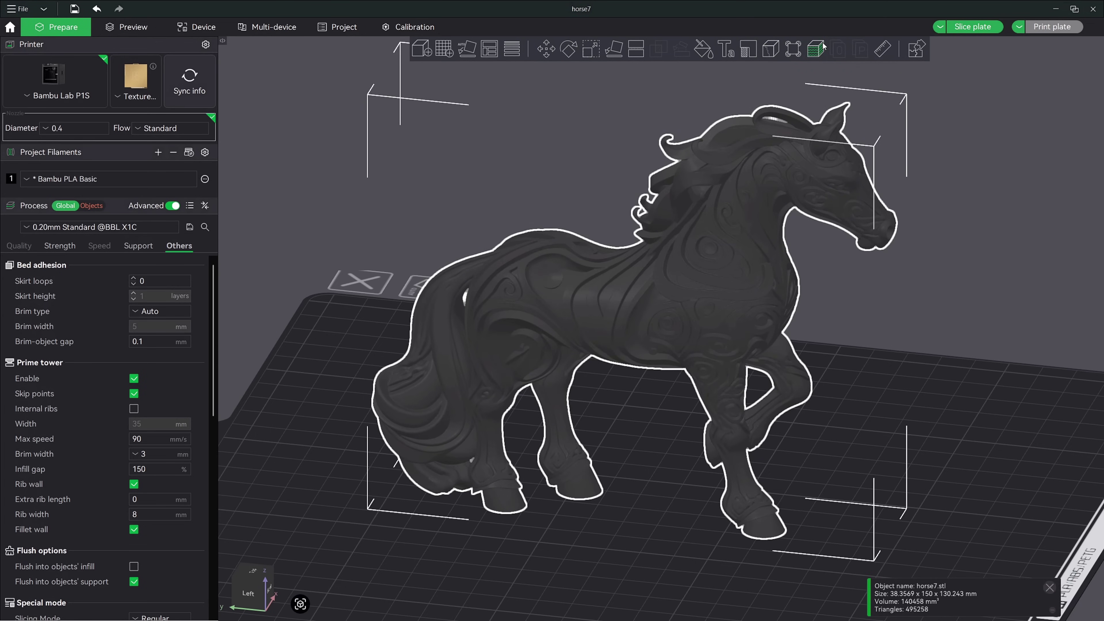
click(938, 154)
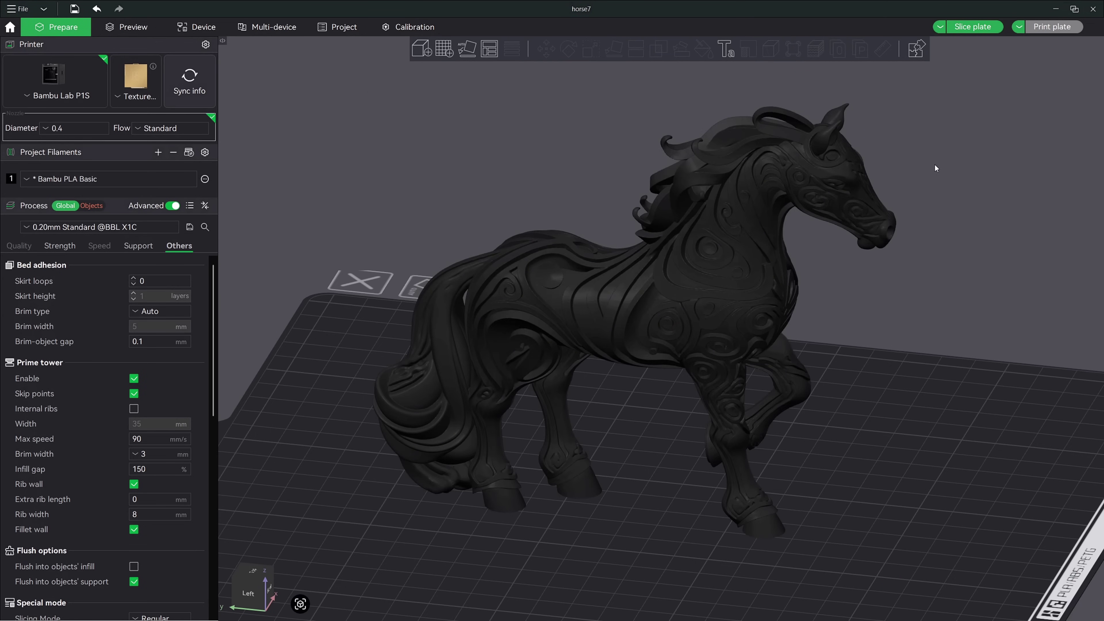
drag(931, 223, 924, 264)
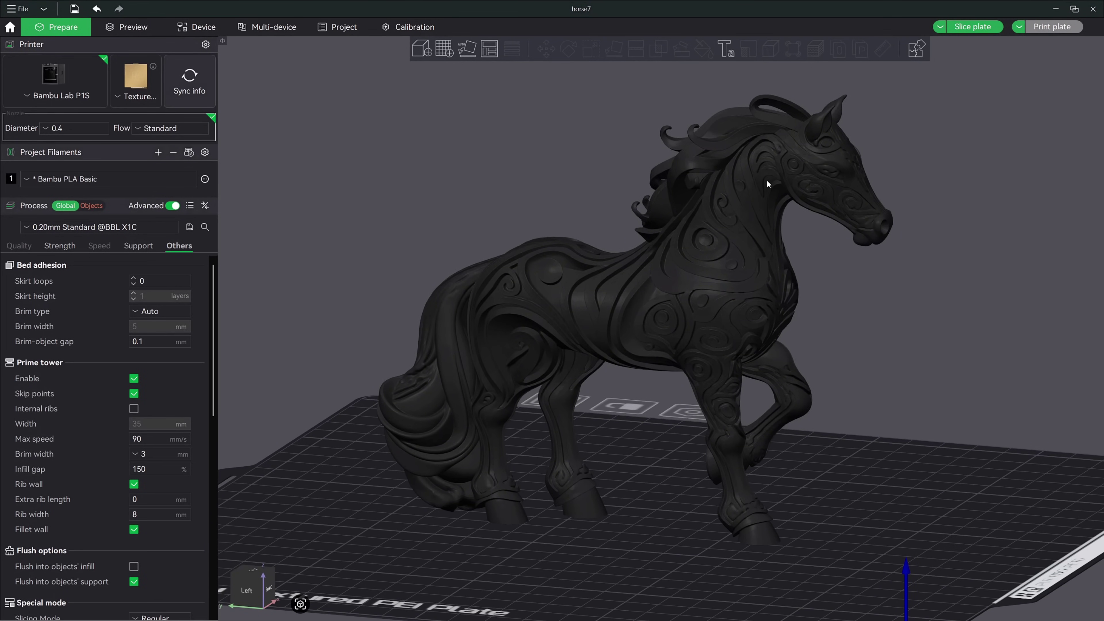
Step: Start fuzzy skin painting on the horse with the smart fill tool and a smart fill angle of 14.00
click(823, 109)
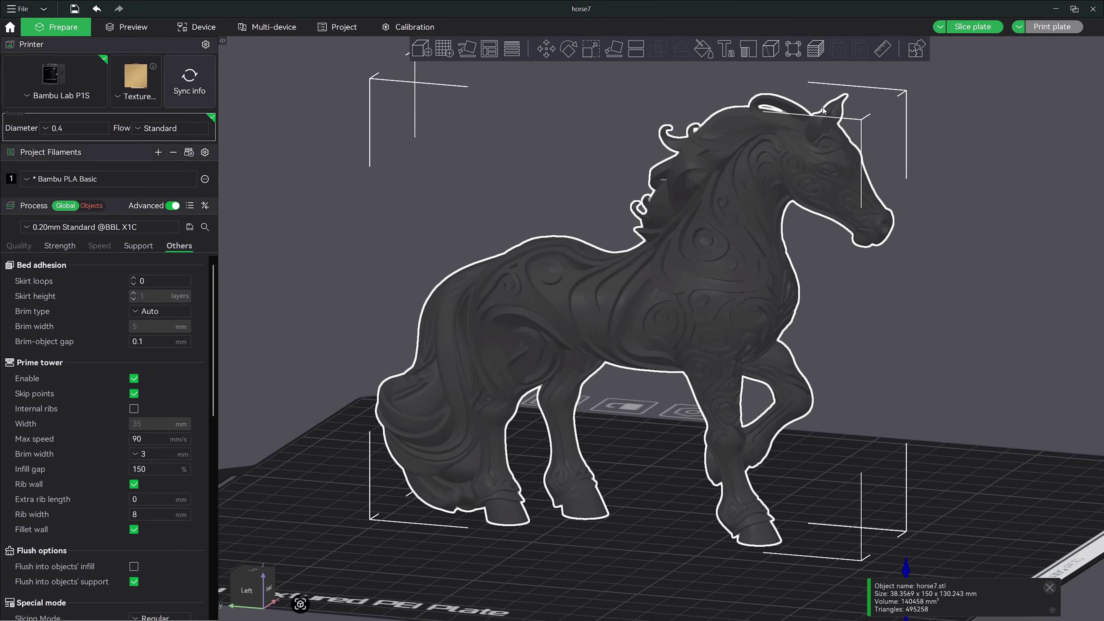
click(815, 50)
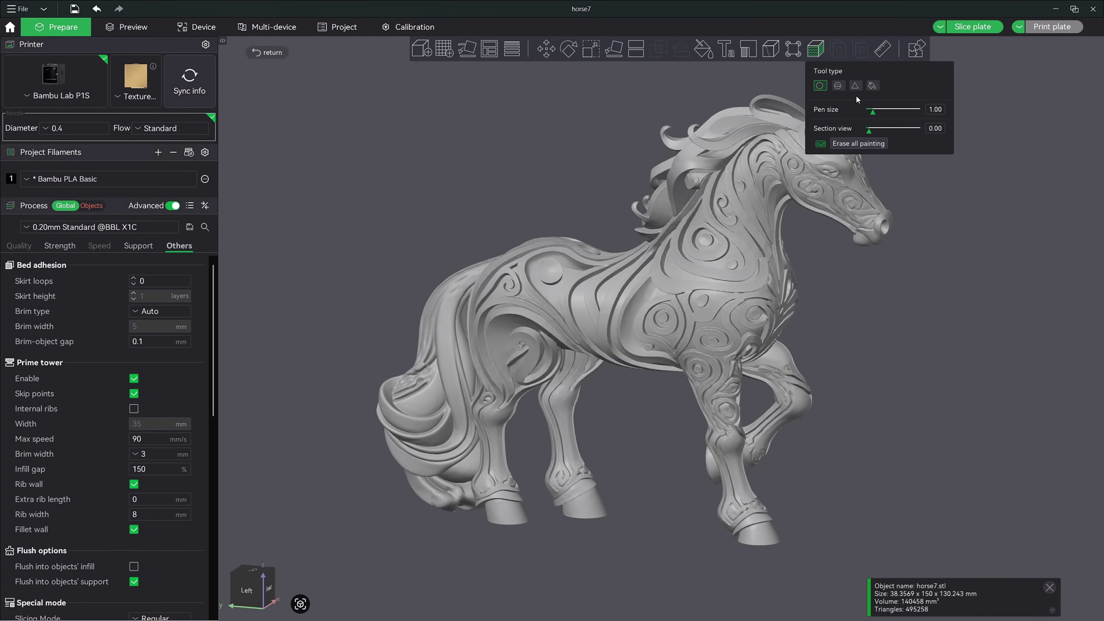
click(872, 86)
drag(892, 113, 878, 117)
Step: Fill the raised scrollwork on the horse's neck, shoulder and front leg with fuzzy skin, including the separate swirls inside the neck pattern
click(756, 204)
click(743, 217)
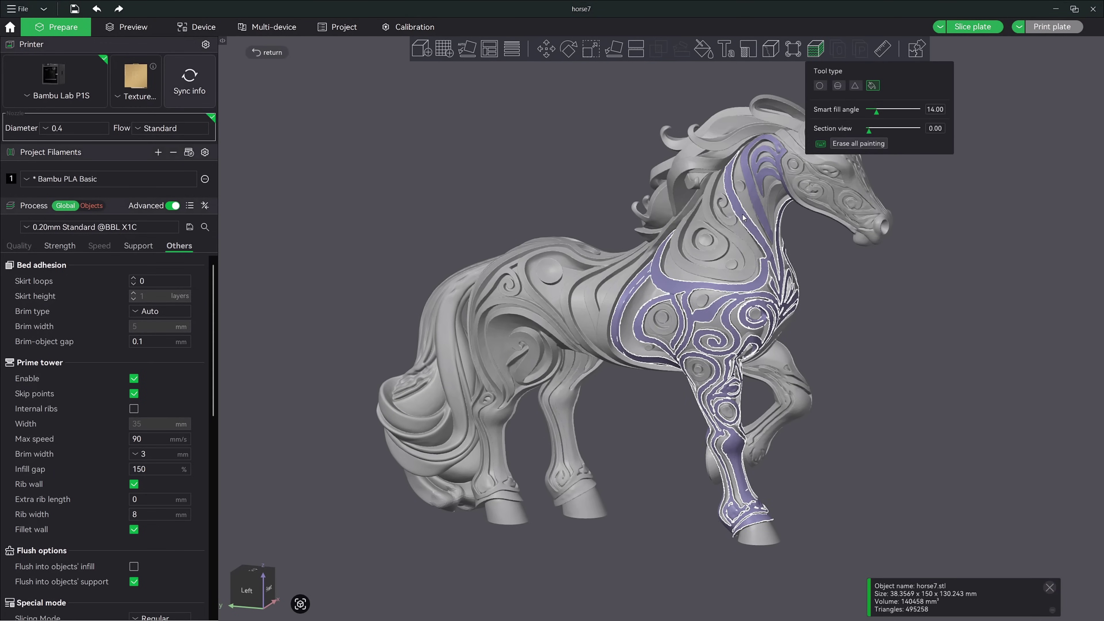
click(708, 242)
click(716, 224)
click(730, 221)
click(732, 263)
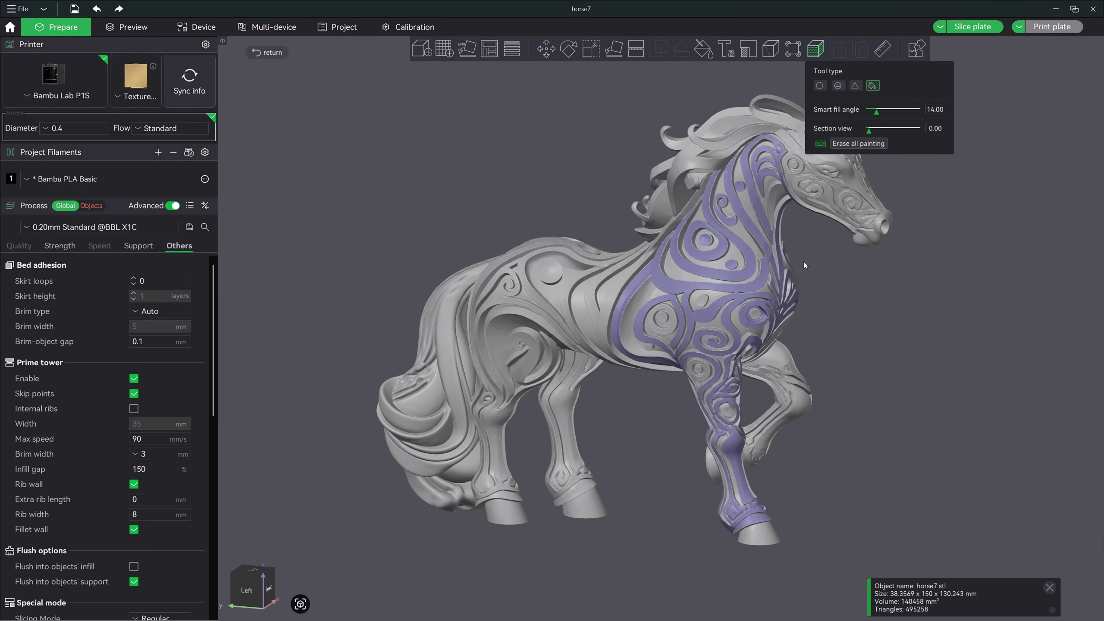
Step: Slice the horse plate and examine the fuzzy skin texture on the neck, chest and front leg up close
click(973, 26)
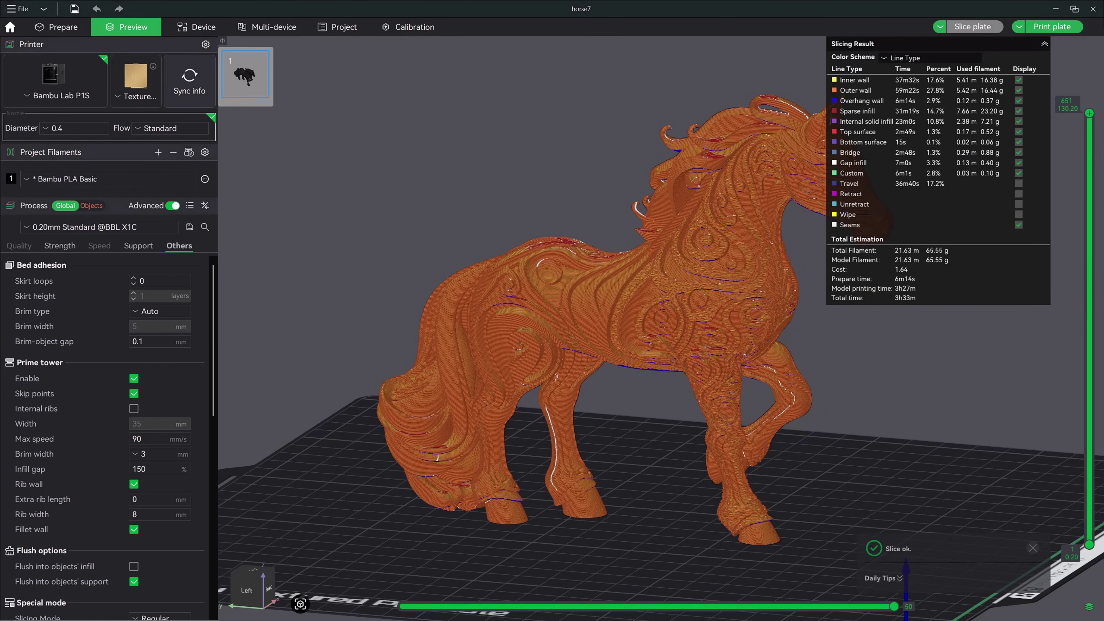
drag(808, 94, 707, 211)
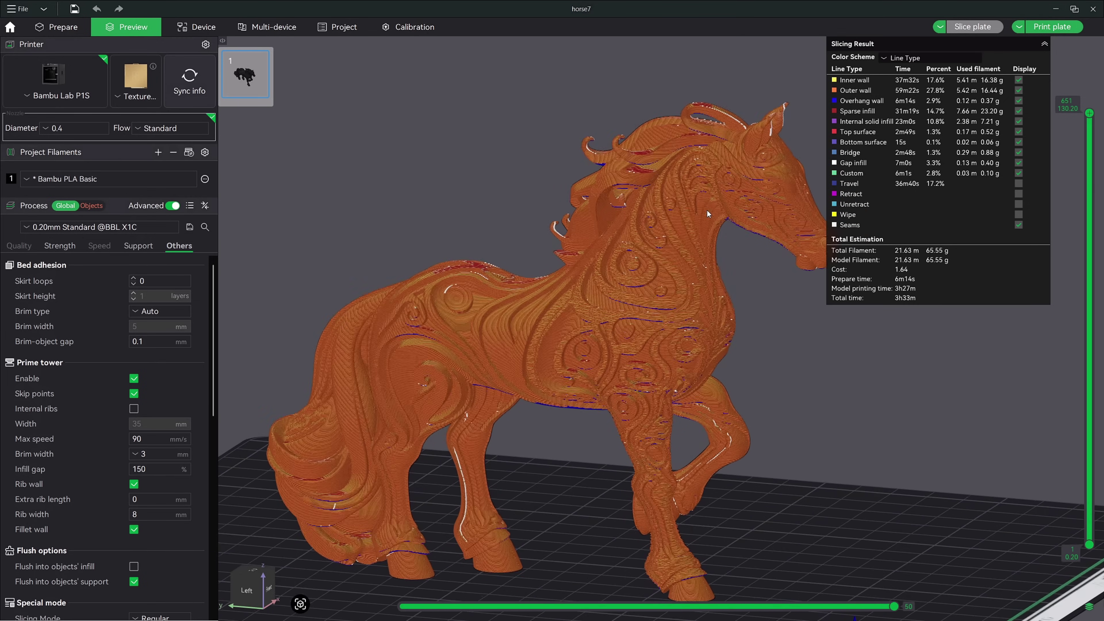
scroll(782, 267, up, 6)
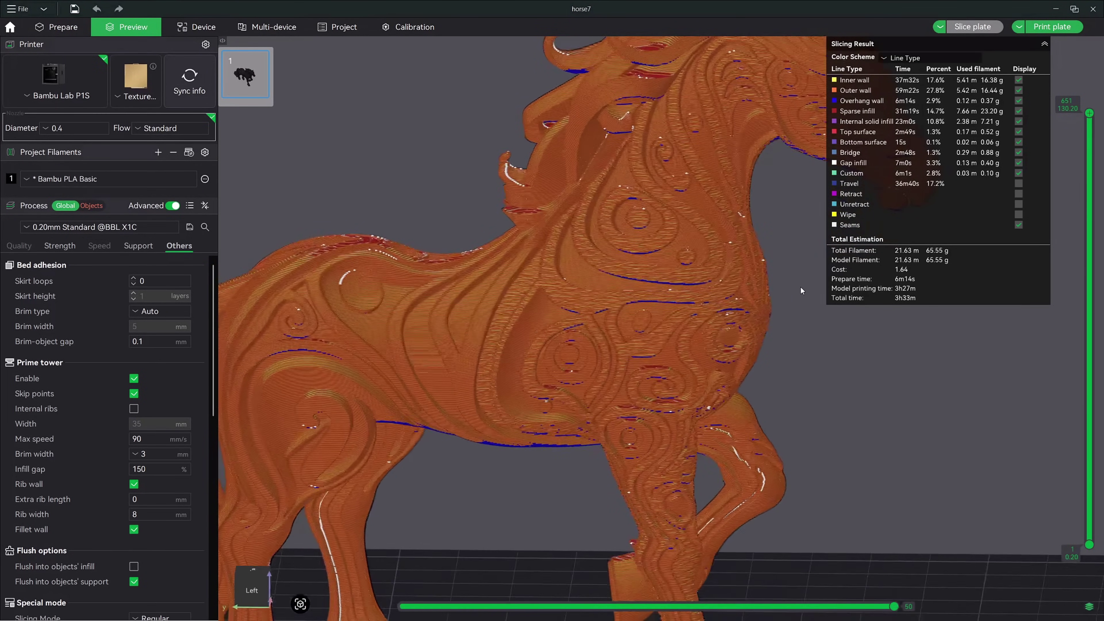
scroll(801, 285, down, 5)
drag(808, 290, 775, 258)
scroll(804, 291, up, 5)
scroll(805, 291, down, 5)
scroll(789, 291, up, 5)
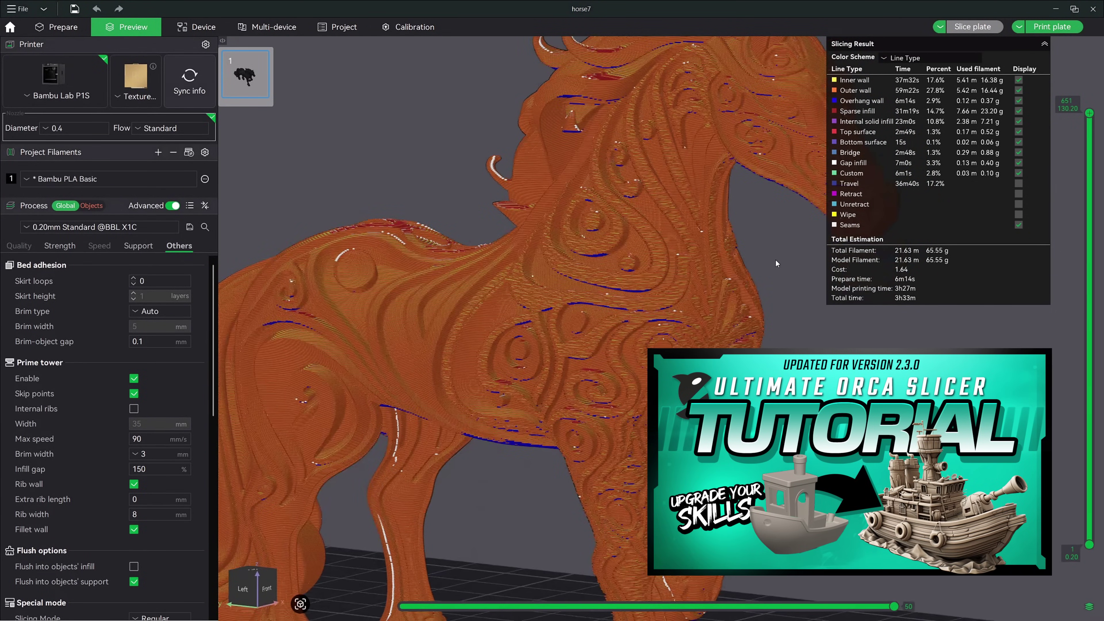
scroll(779, 259, up, 4)
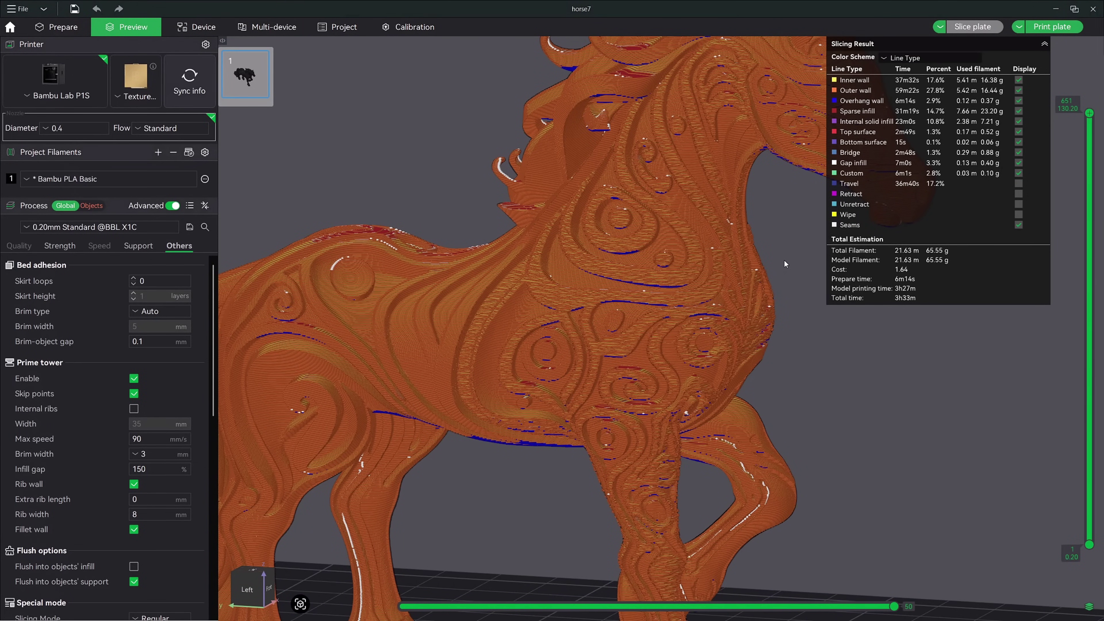